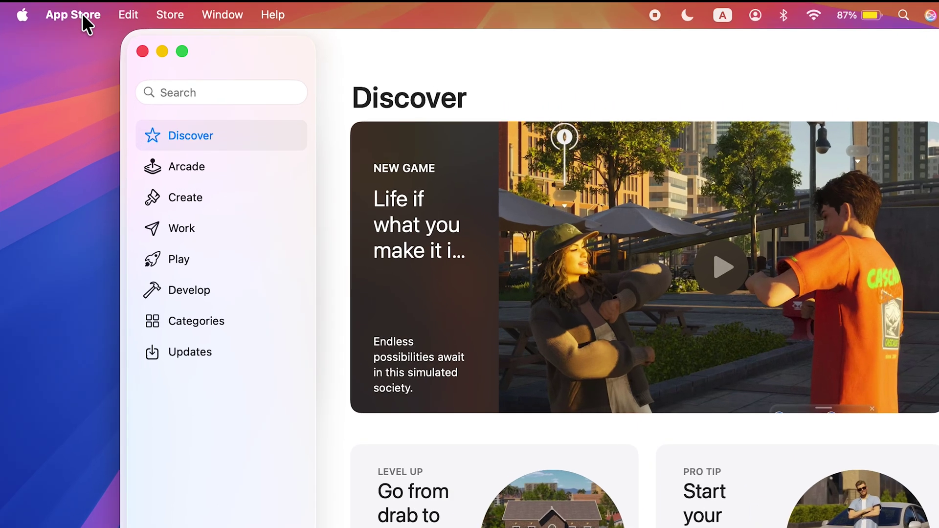
Step: Quit the App Store from its application menu and with Cmd+Q, leaving Finder in front
left_click(86, 14)
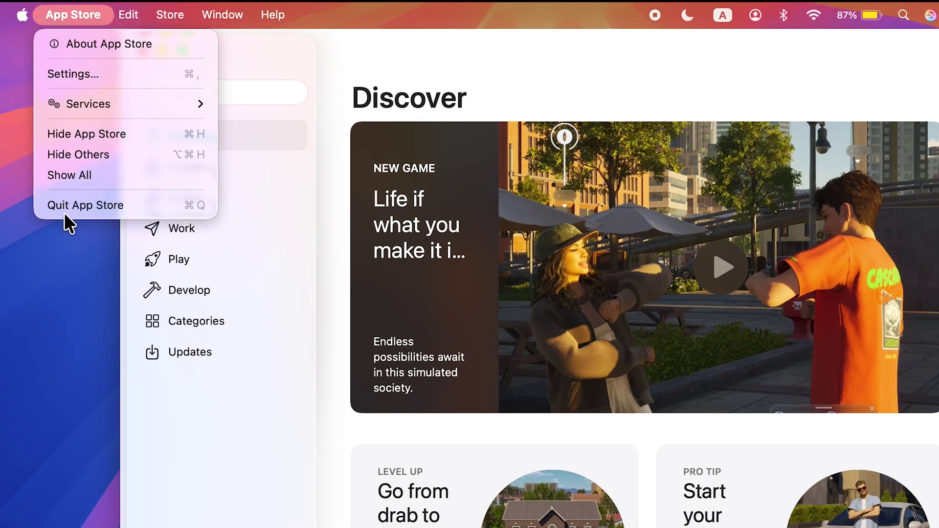
left_click(81, 205)
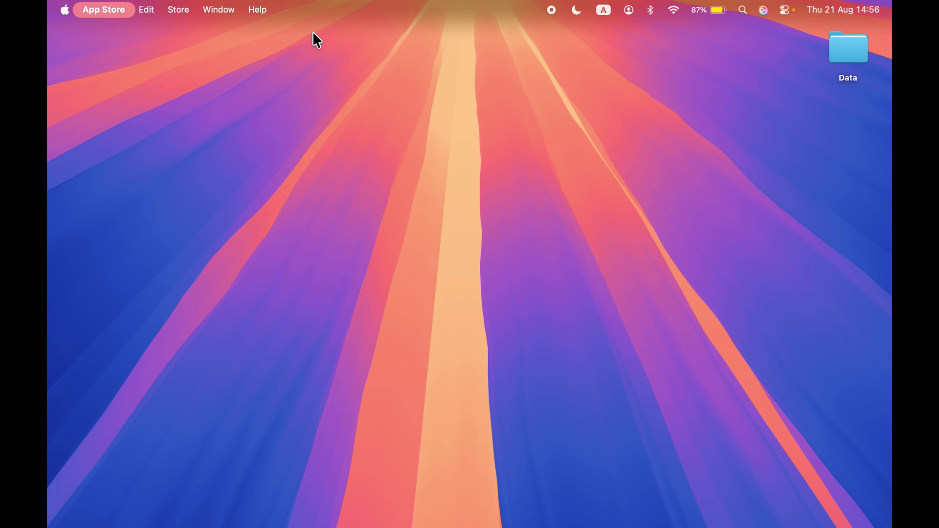
key("super+q")
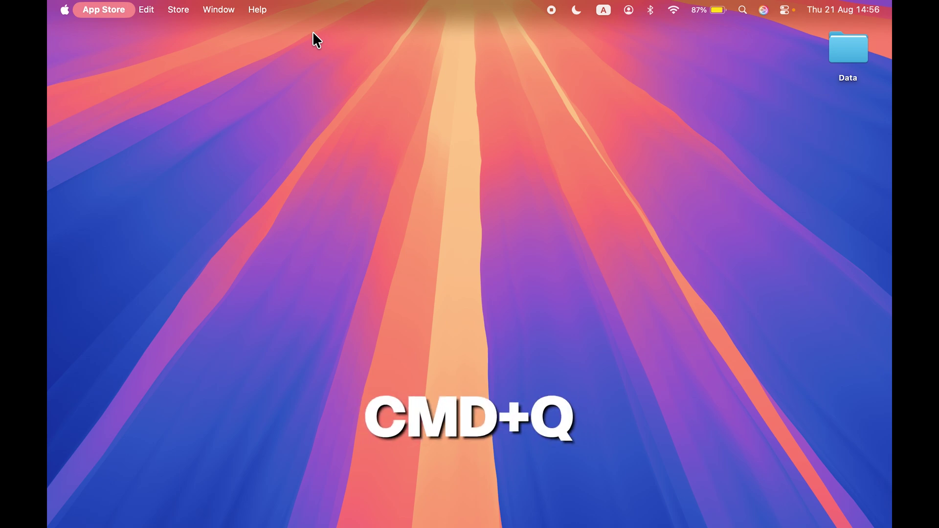
mouse_move(458, 526)
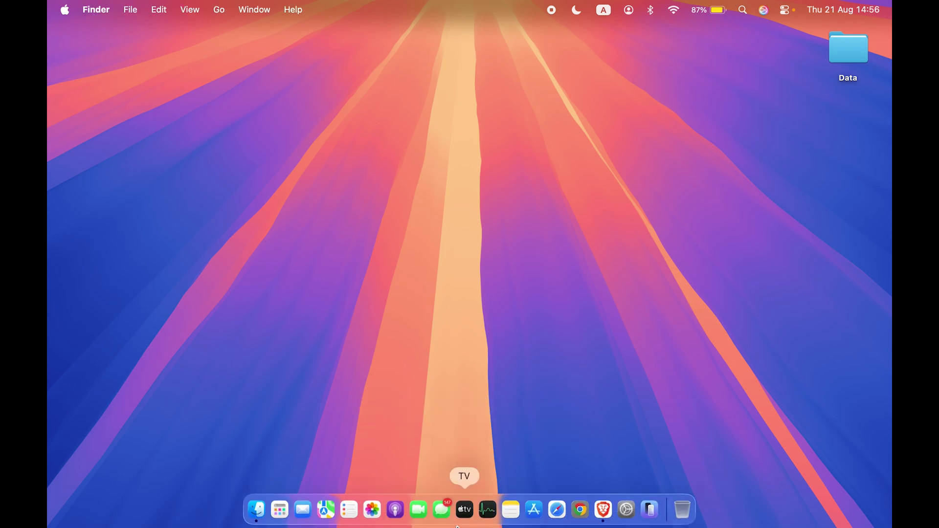
left_click(256, 516)
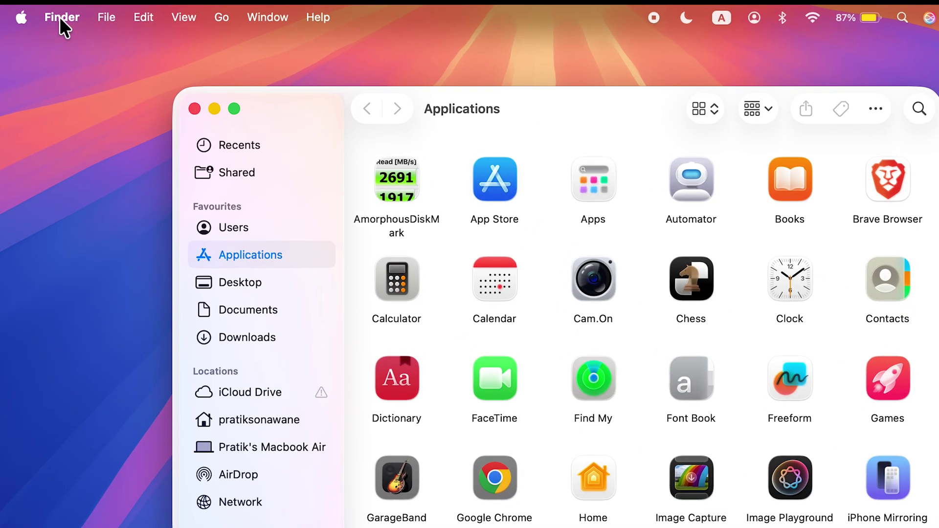
left_click(62, 17)
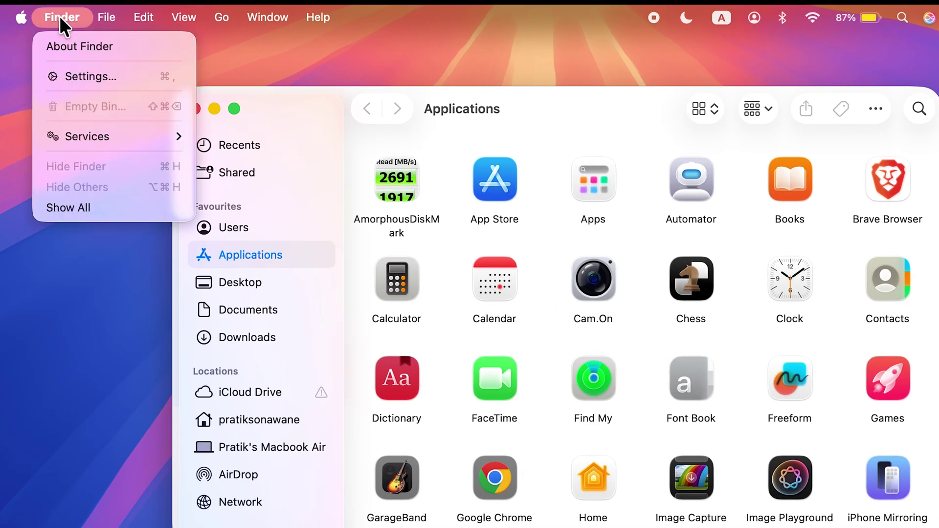
left_click(303, 108)
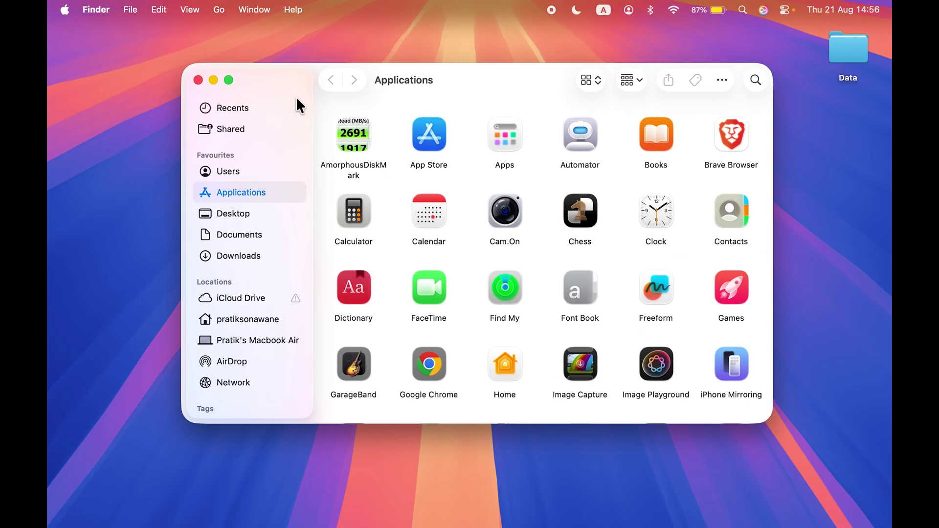
left_click(198, 80)
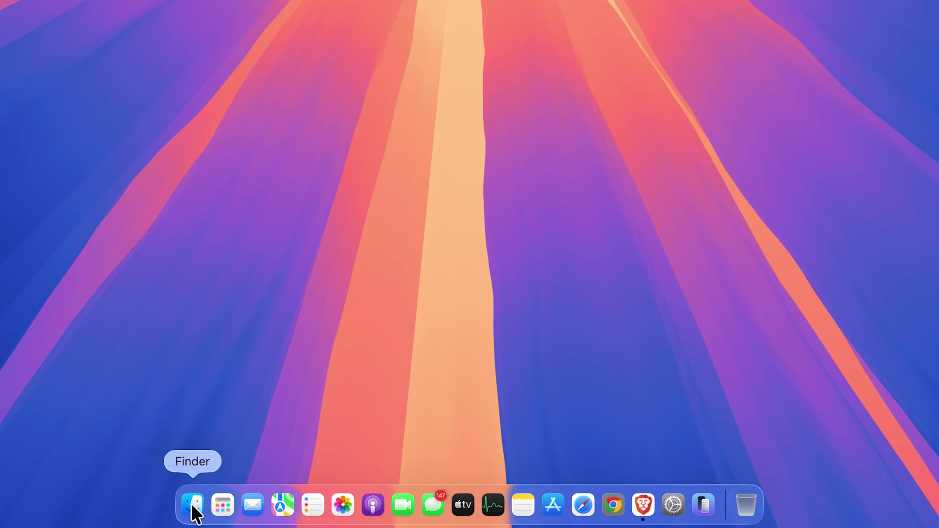
left_click(191, 503)
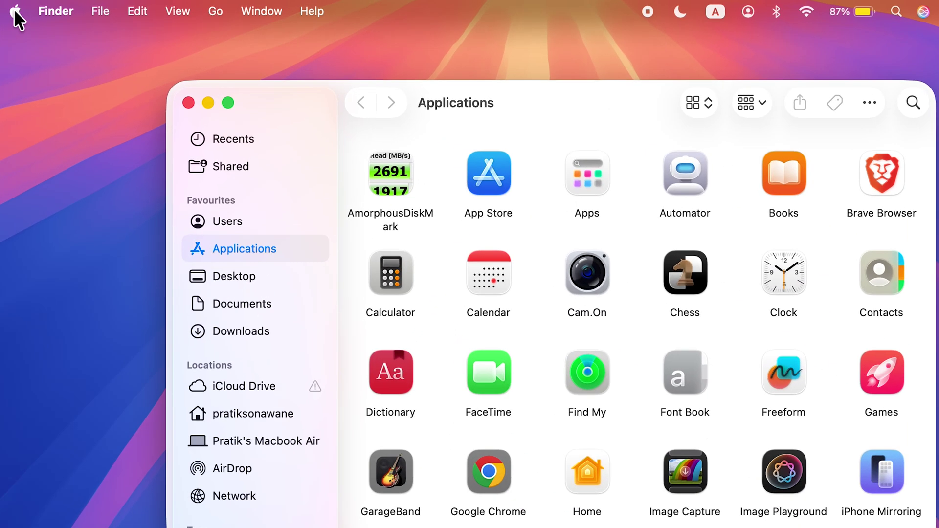
left_click(18, 12)
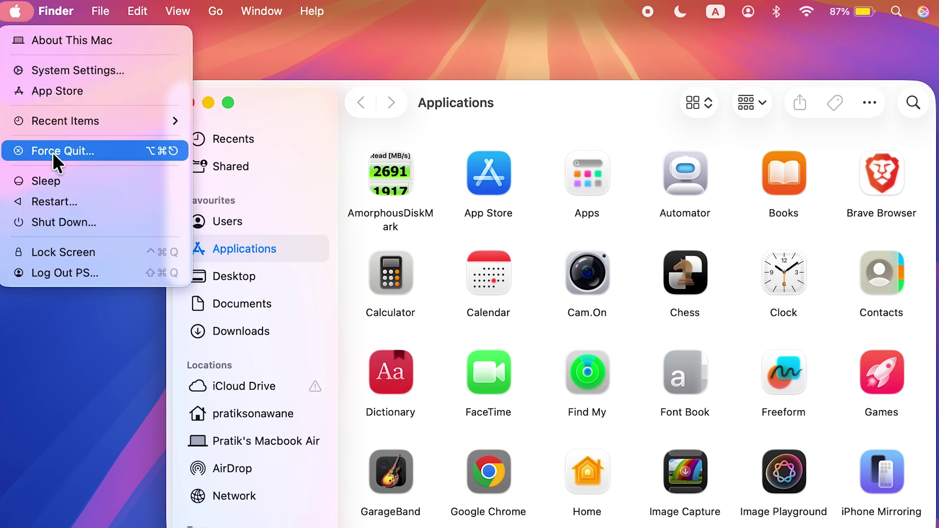
left_click(74, 147)
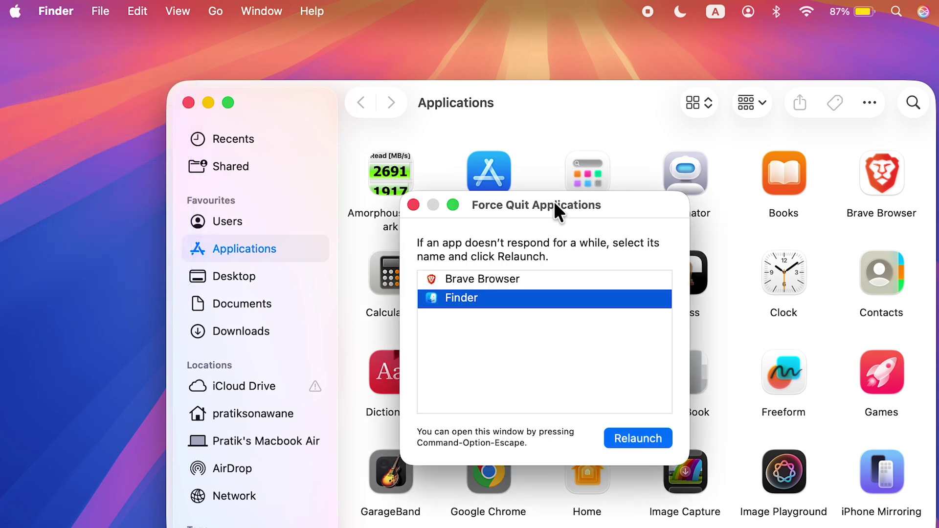
left_click_drag(556, 201, 595, 226)
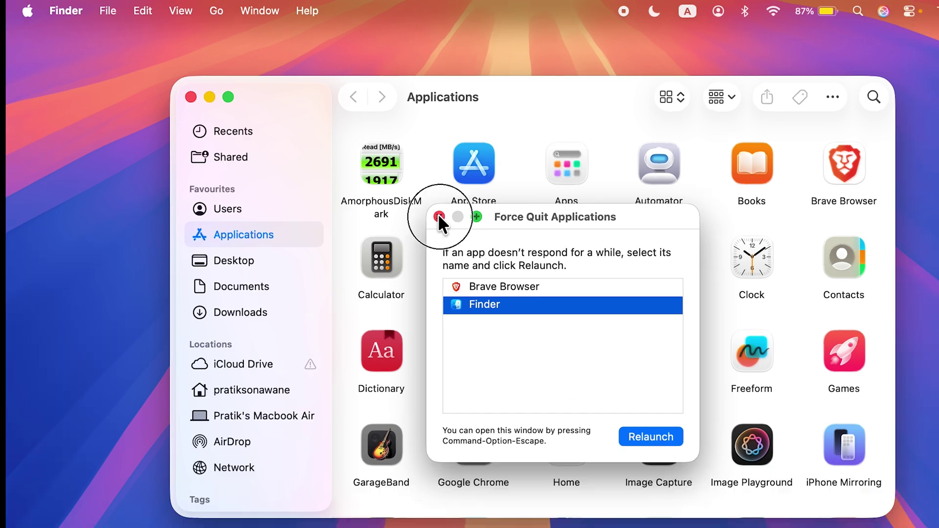
left_click(451, 230)
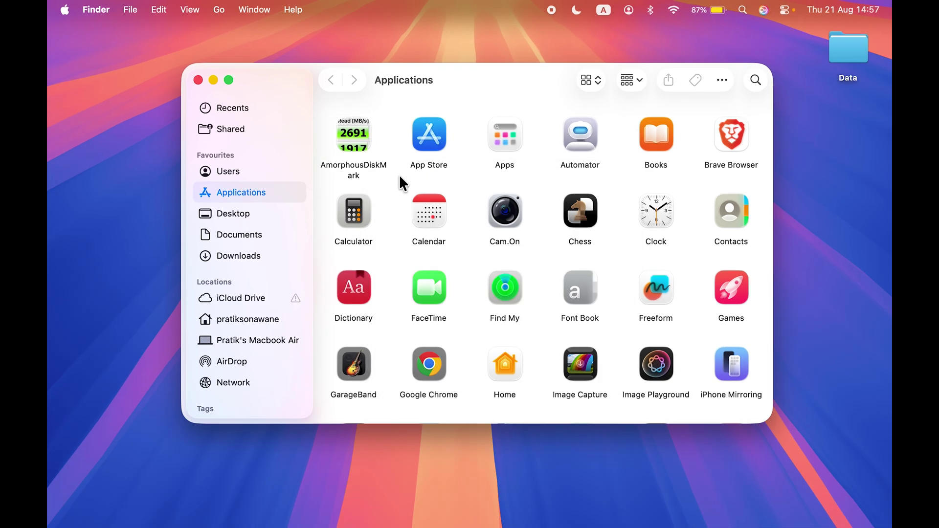
left_click(197, 80)
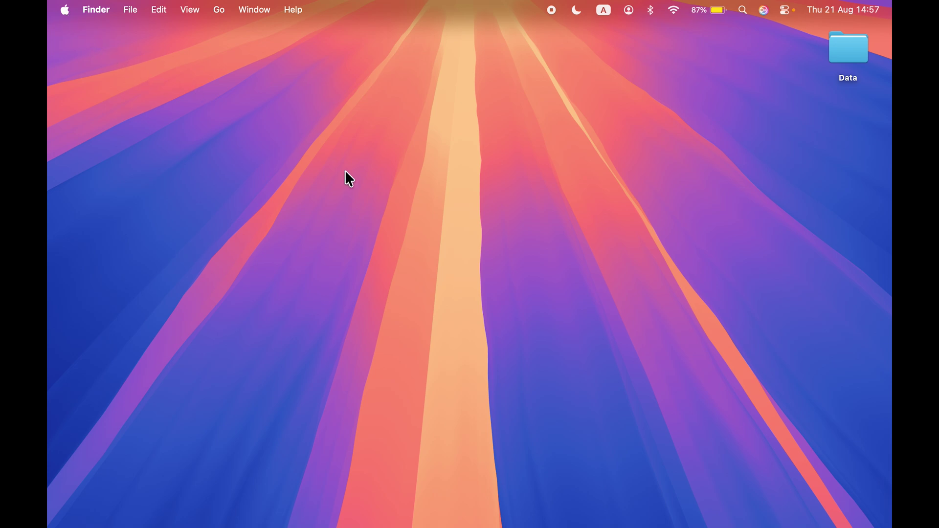
key("super+alt+Escape")
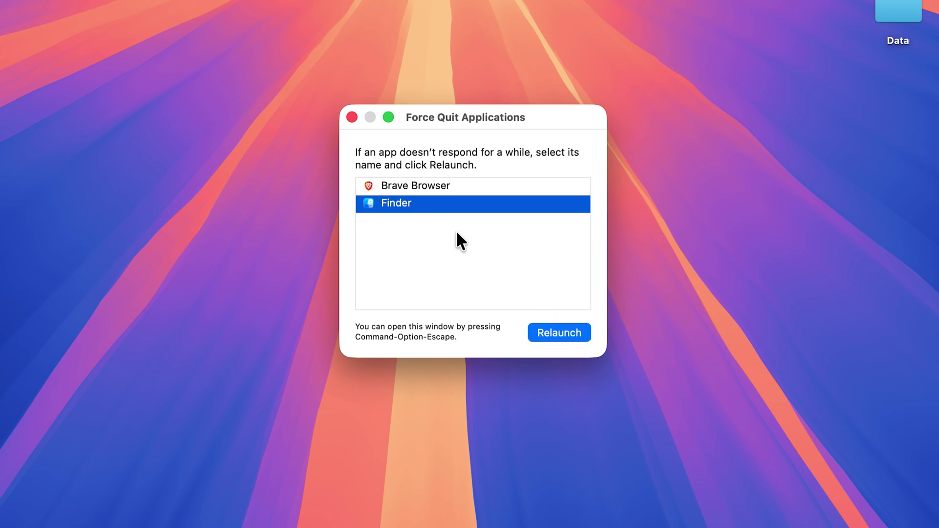
left_click(352, 117)
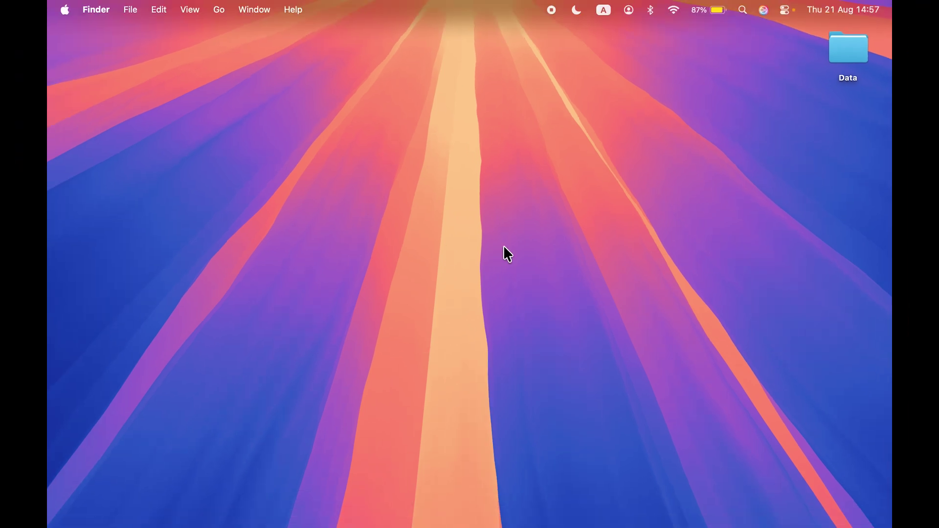
mouse_move(469, 524)
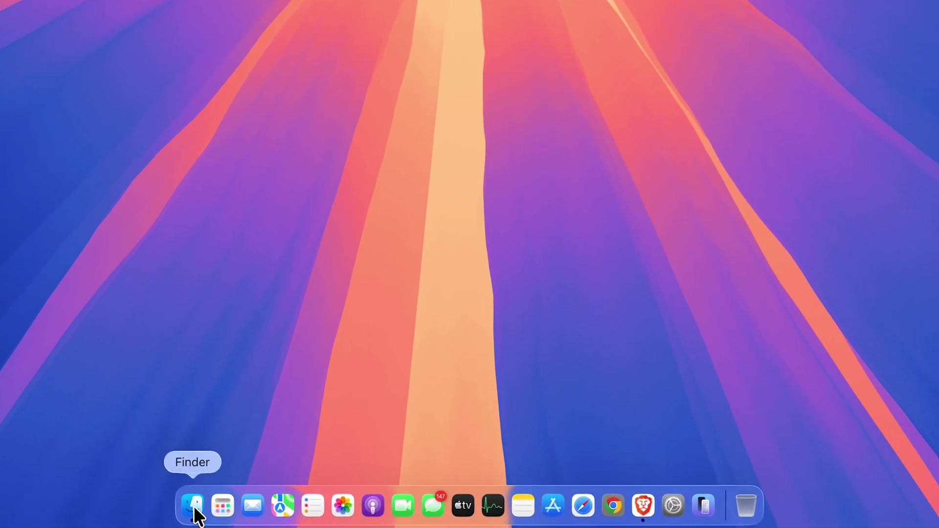
Step: Relaunch Finder from its Option-right-click Dock menu, then hide the Brave browser window
left_click(195, 506)
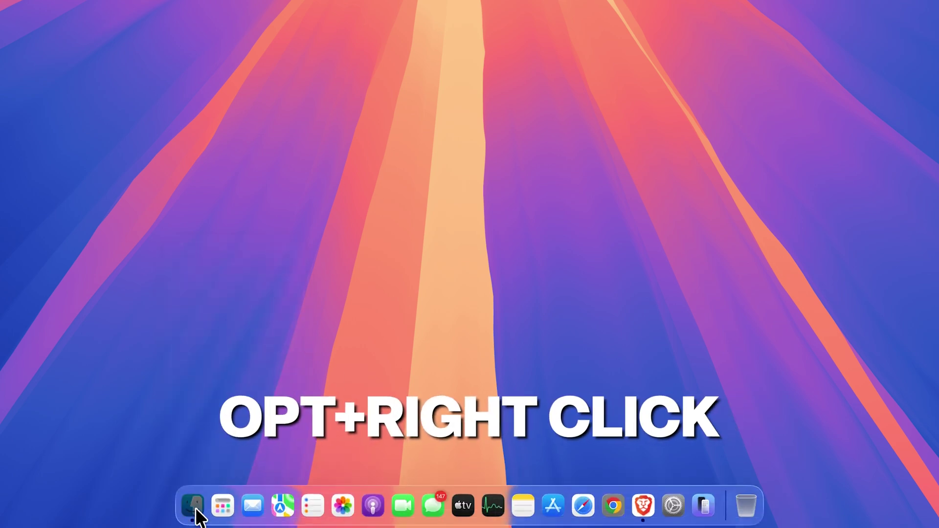
right_click(197, 510, "alt")
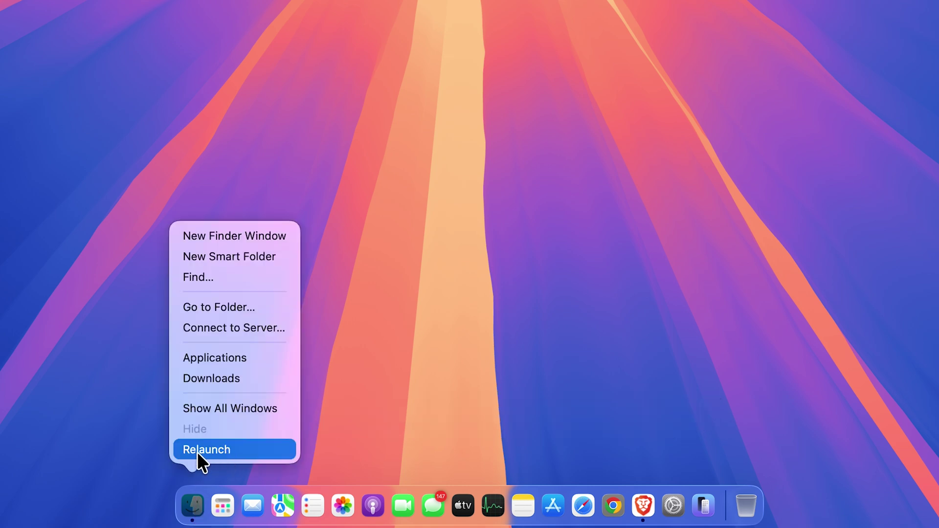
left_click(244, 447)
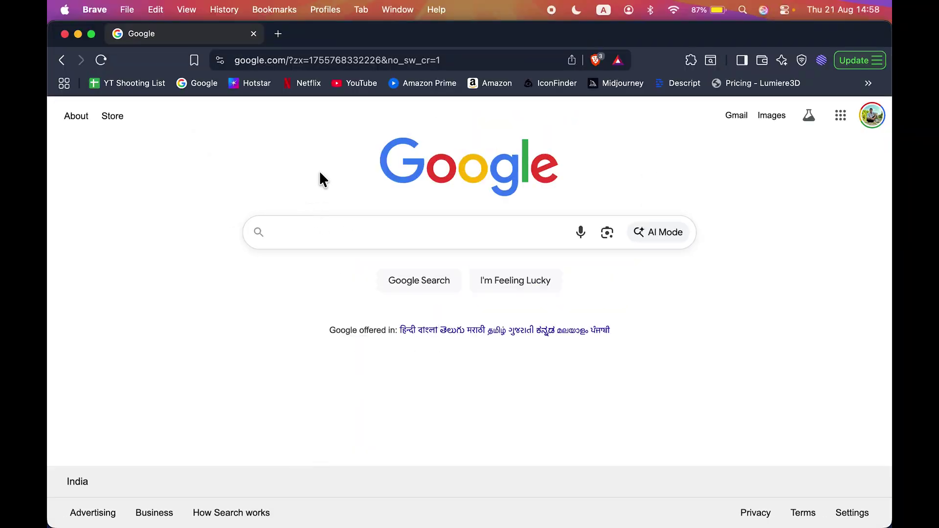
key("super+h")
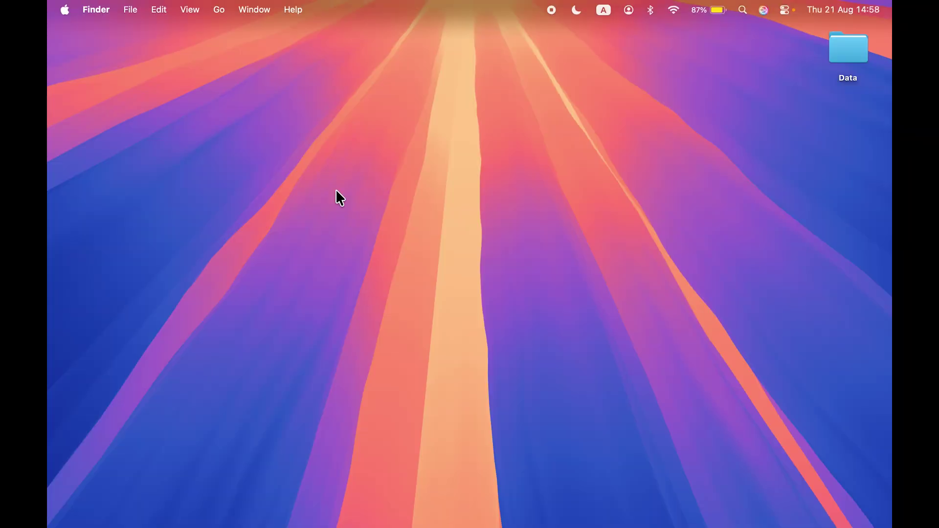
Step: Open a Finder window showing Applications from the Dock and minimise it
left_click(257, 509)
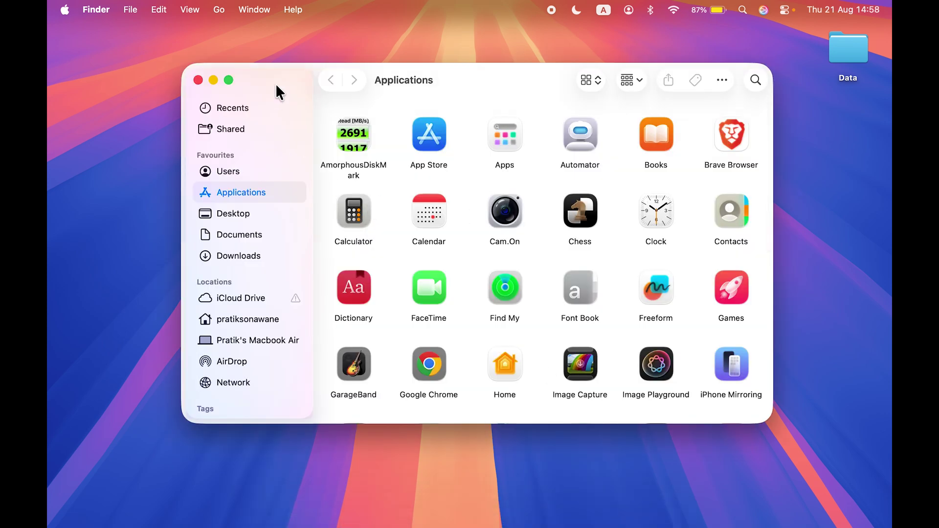
left_click(213, 79)
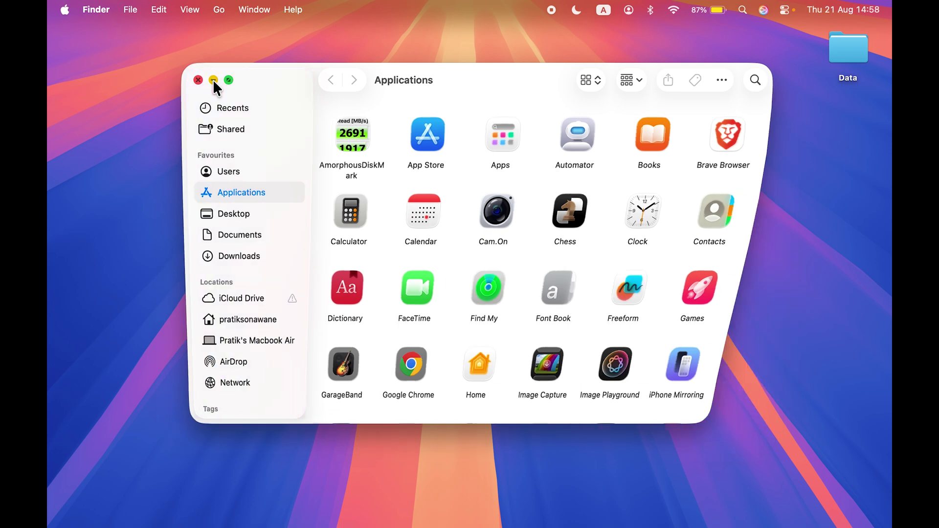